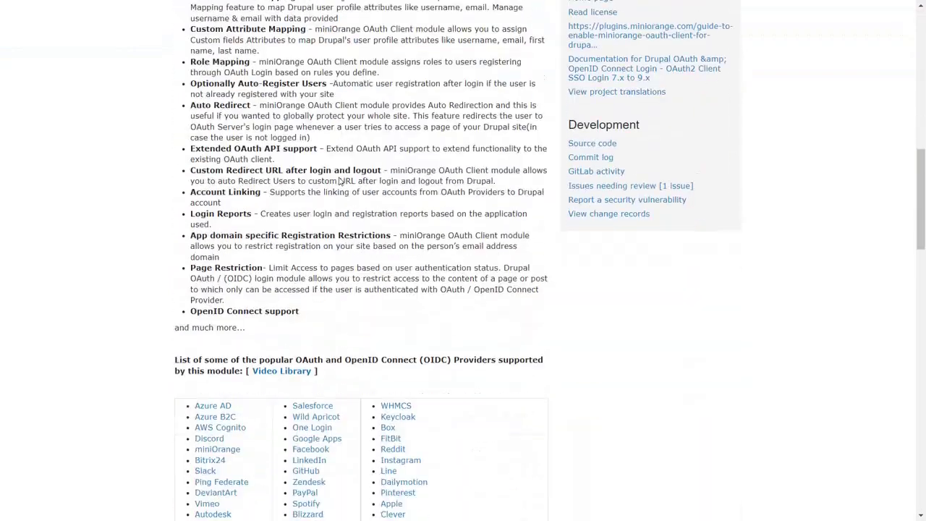
{"action": "scroll", "coordinate": [340, 181], "scroll_direction": "down", "scroll_amount": 4}
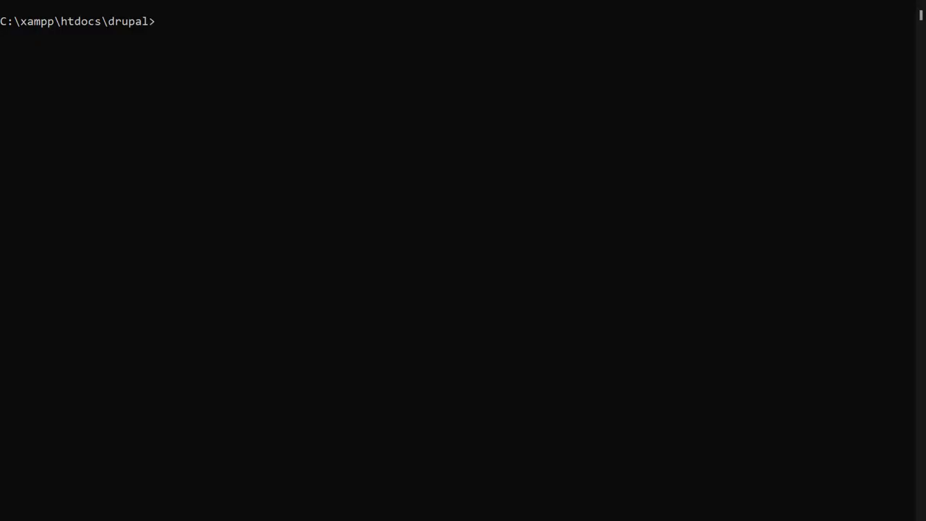
- Run 'composer require drupal/oauth_login_oauth2' in the terminal to download the module
{"action": "right_click", "coordinate": [155, 55]}
{"action": "key", "text": "Return"}
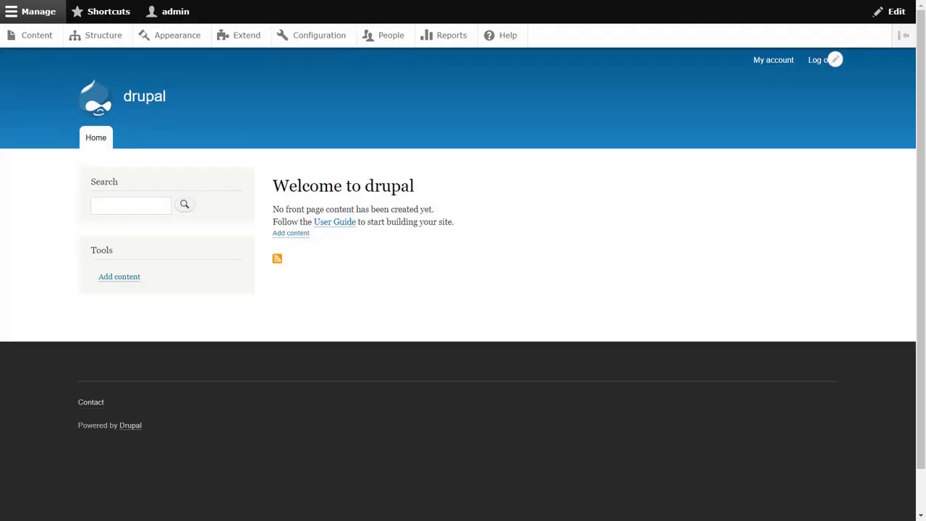
- Filter Extend for miniOrange OAuth/OIDC Login, tick it, and install it
{"action": "left_click", "coordinate": [244, 36]}
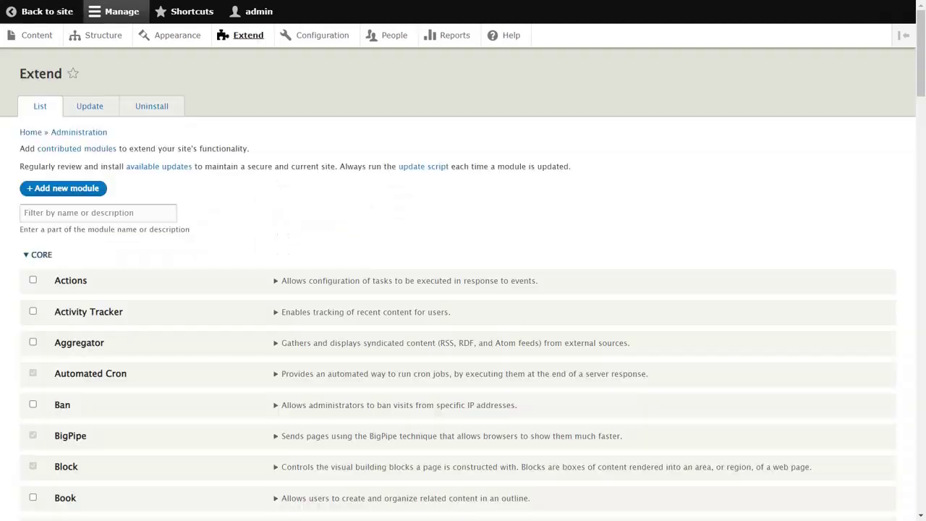
{"action": "left_click", "coordinate": [25, 213]}
{"action": "type", "text": "miniOrange "}
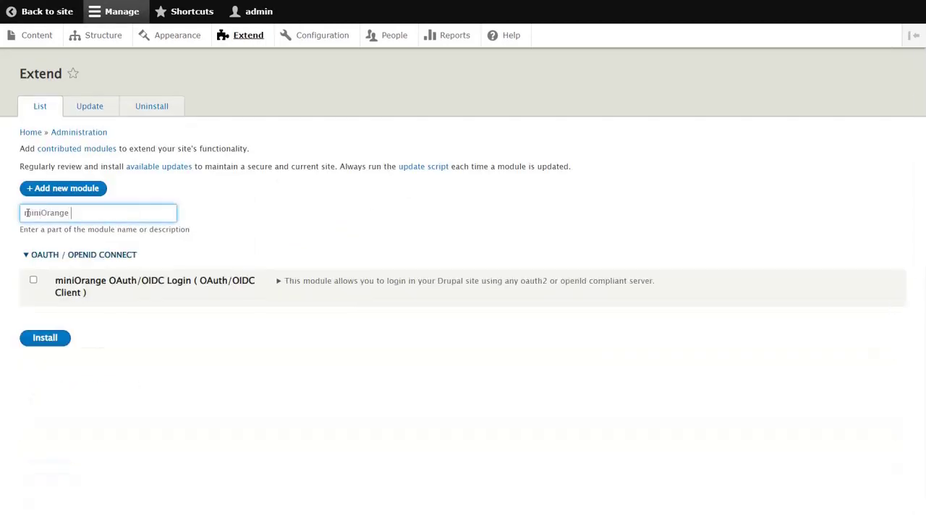
{"action": "type", "text": "OAuth/OIDC Login"}
{"action": "left_click", "coordinate": [33, 280]}
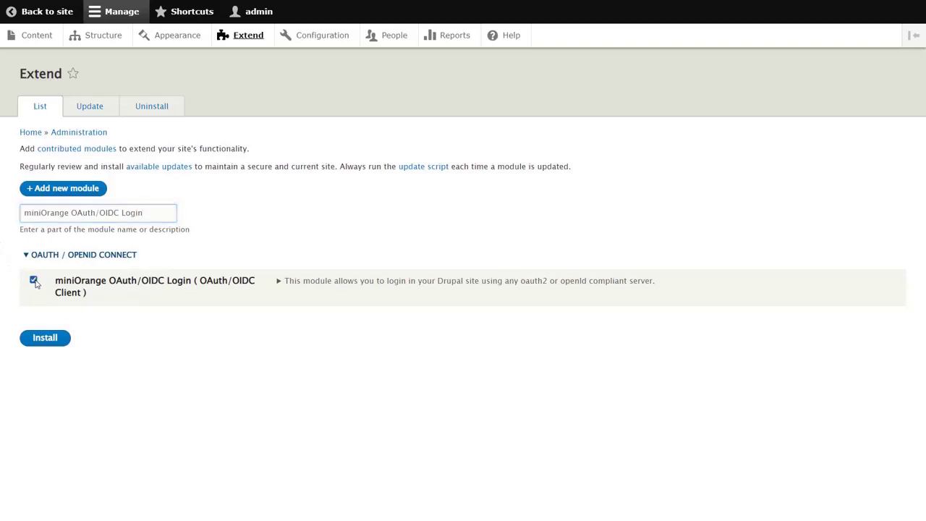
{"action": "left_click", "coordinate": [48, 338]}
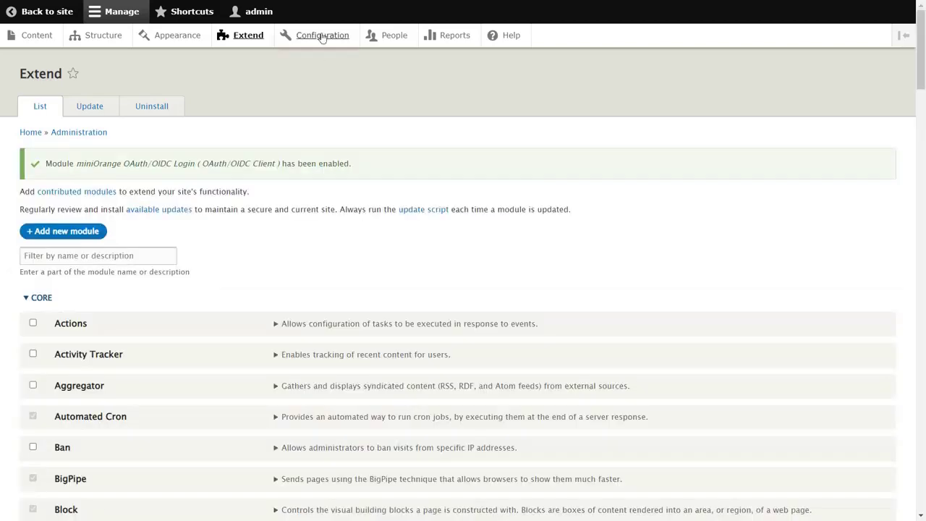
{"action": "left_click", "coordinate": [322, 36]}
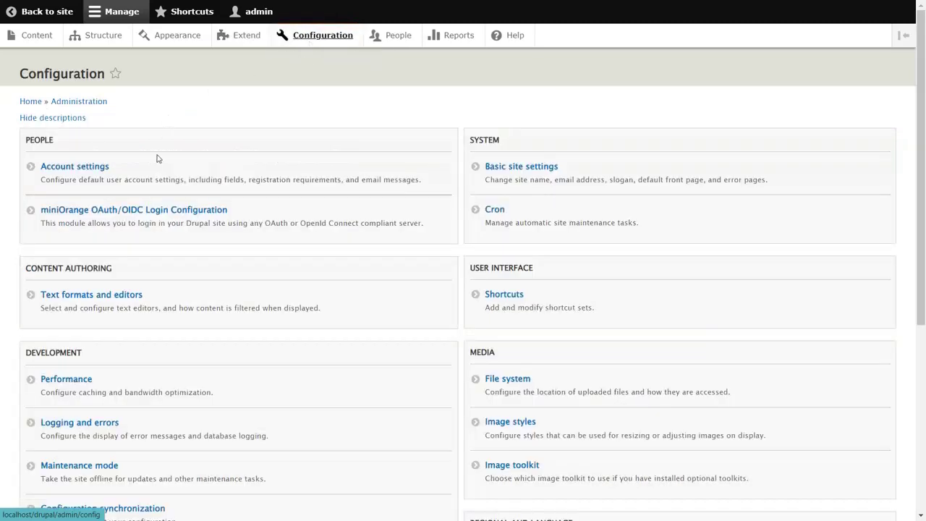
{"action": "left_click", "coordinate": [148, 210]}
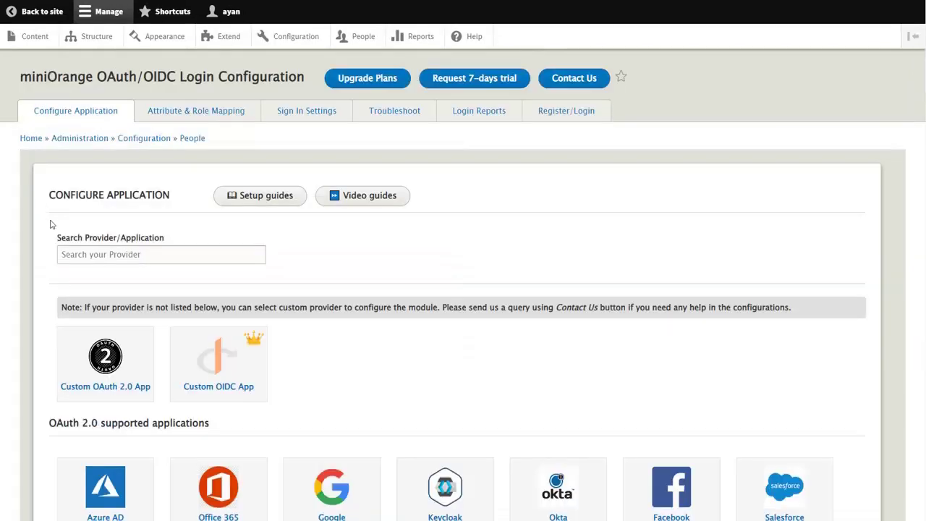
{"action": "left_click", "coordinate": [63, 254]}
{"action": "type", "text": "gitlab"}
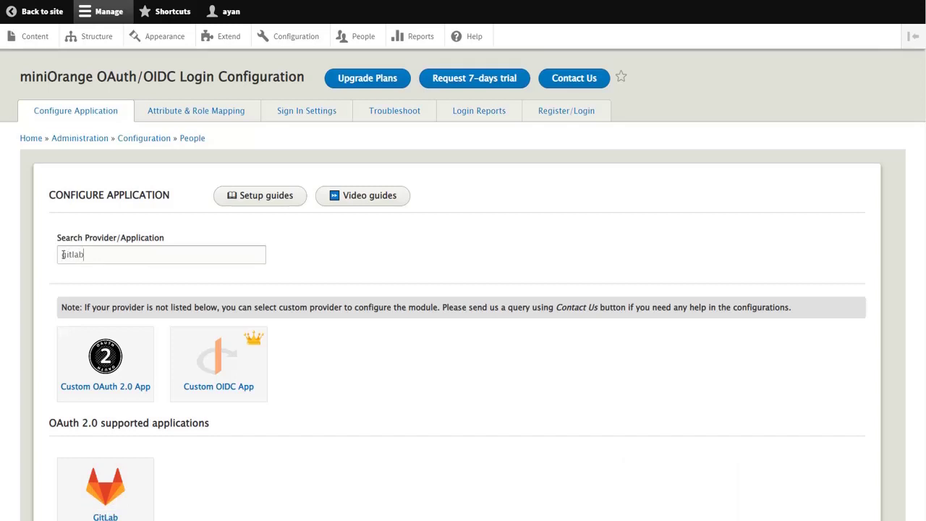
{"action": "left_click", "coordinate": [93, 473]}
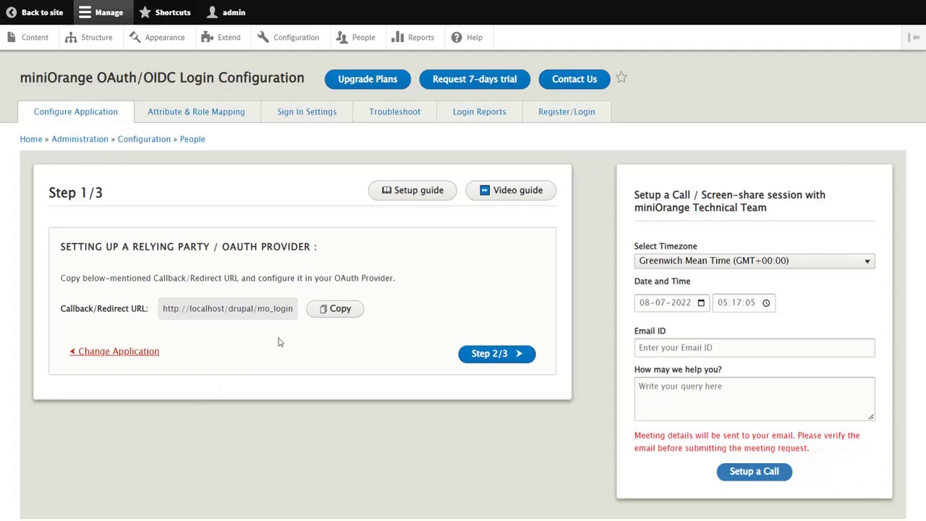
{"action": "left_click", "coordinate": [318, 311]}
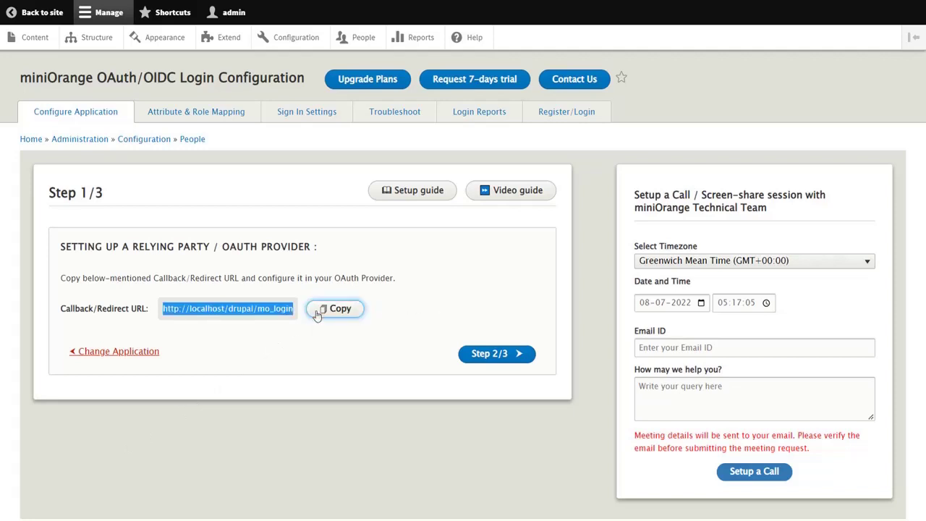
{"action": "left_click", "coordinate": [491, 353]}
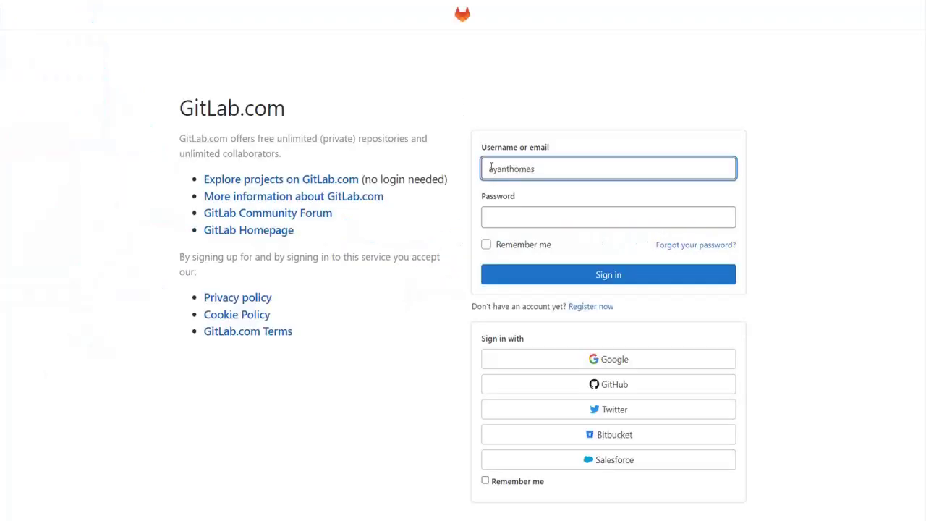
- Sign in to GitLab.com with the account e-mail and password, then go to Edit profile
{"action": "type", "text": "@gmail.com"}
{"action": "left_click", "coordinate": [497, 214]}
{"action": "type", "text": "•••••••••••"}
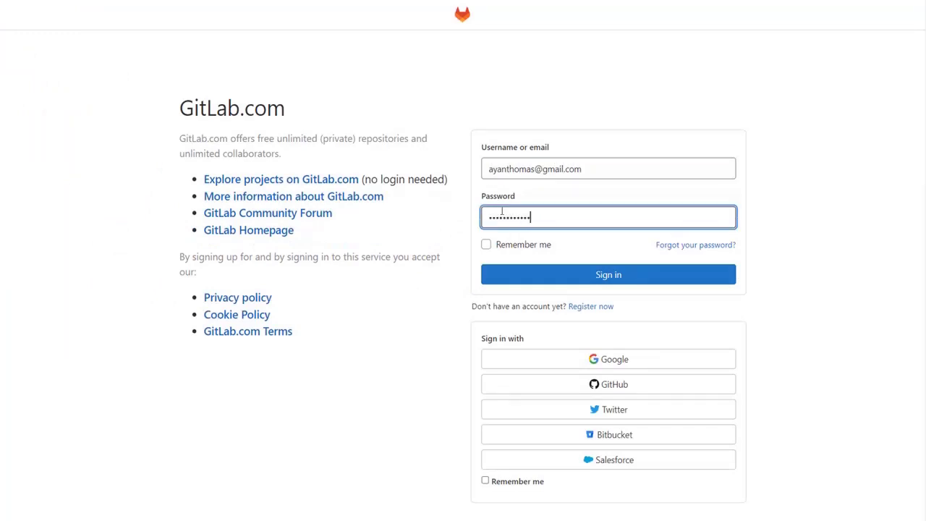
{"action": "left_click", "coordinate": [542, 272]}
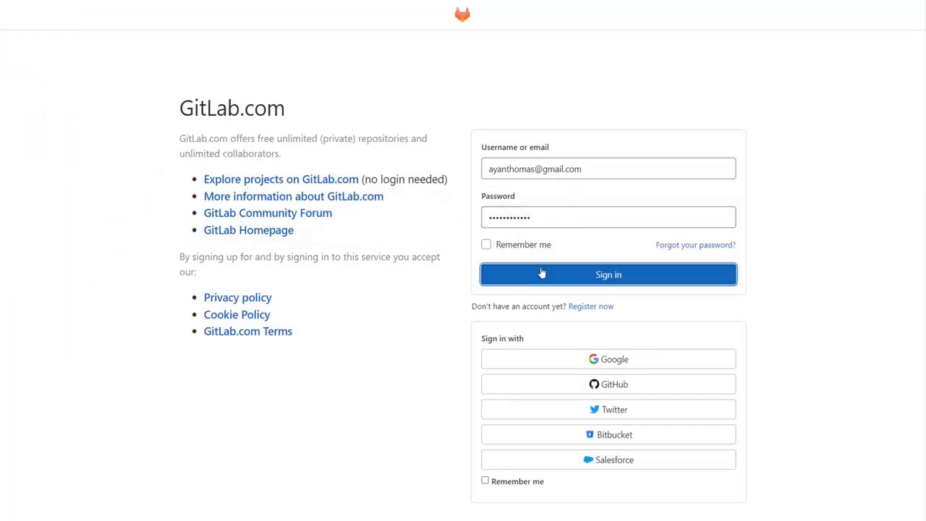
{"action": "left_click", "coordinate": [902, 20]}
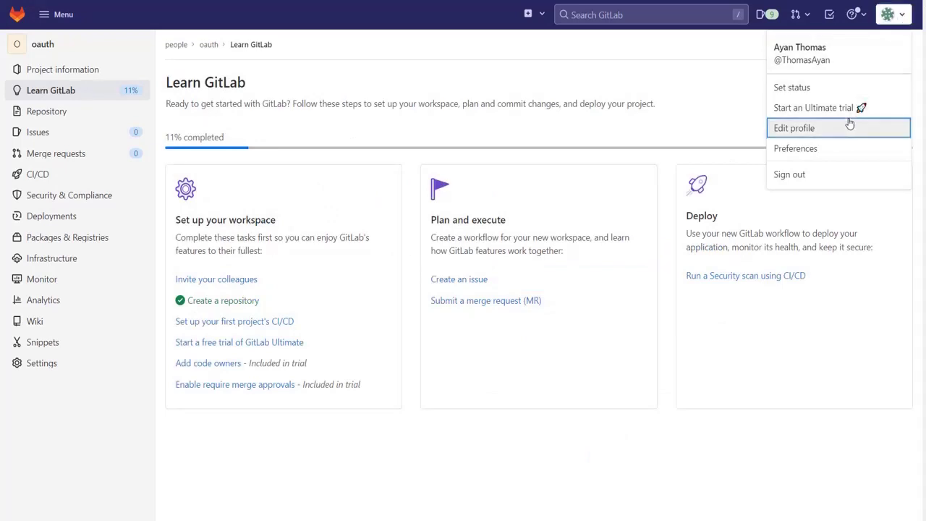
{"action": "left_click", "coordinate": [794, 128]}
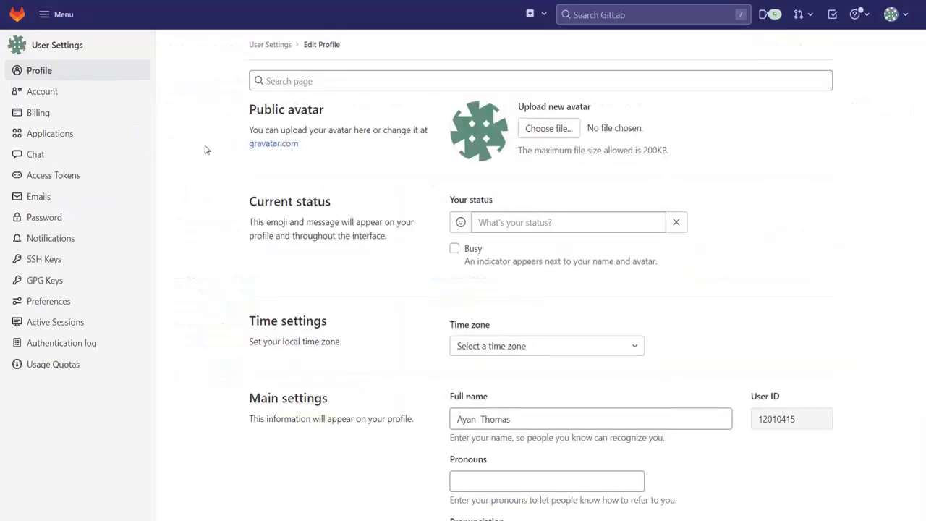
{"action": "left_click", "coordinate": [129, 135]}
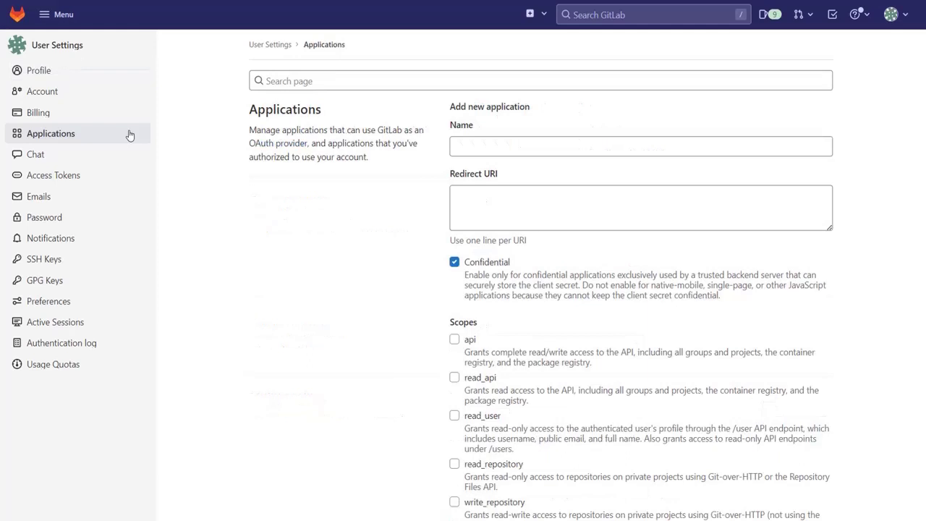
{"action": "left_click", "coordinate": [459, 150]}
{"action": "type", "text": "oauth login"}
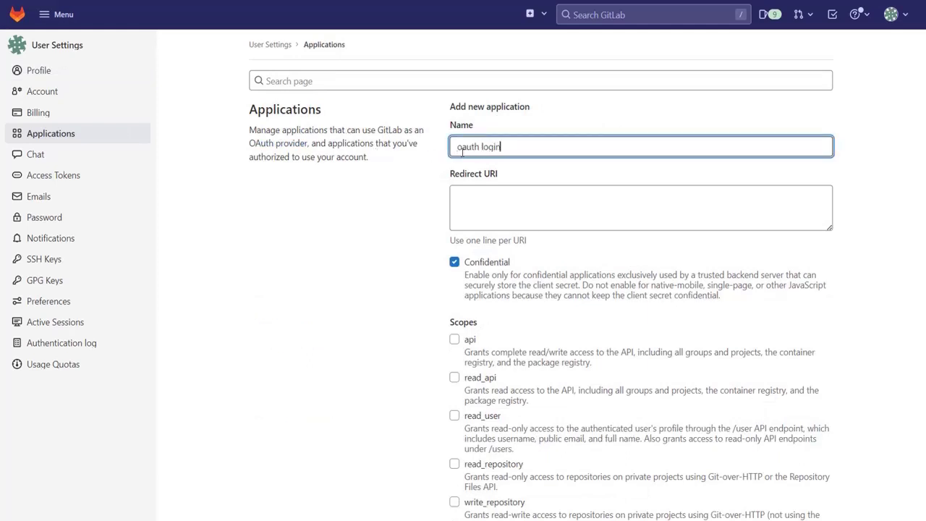
{"action": "left_click", "coordinate": [465, 193]}
{"action": "key", "text": "ctrl+v"}
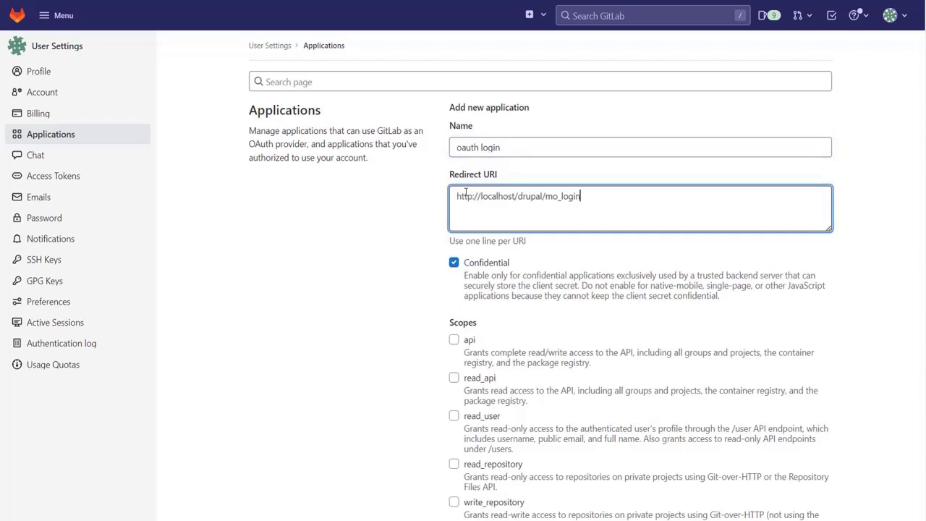
{"action": "left_click", "coordinate": [454, 415]}
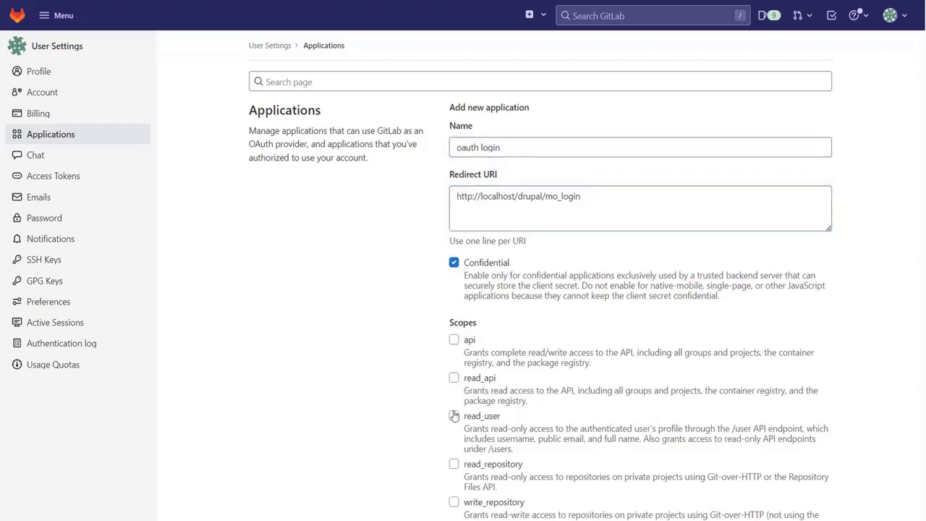
{"action": "left_click", "coordinate": [454, 415]}
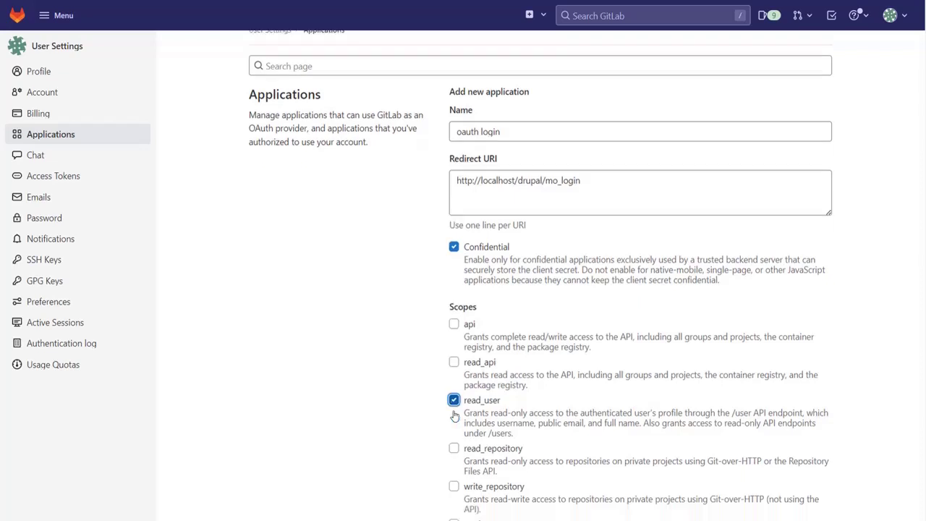
{"action": "scroll", "coordinate": [453, 415], "scroll_direction": "down", "scroll_amount": 3}
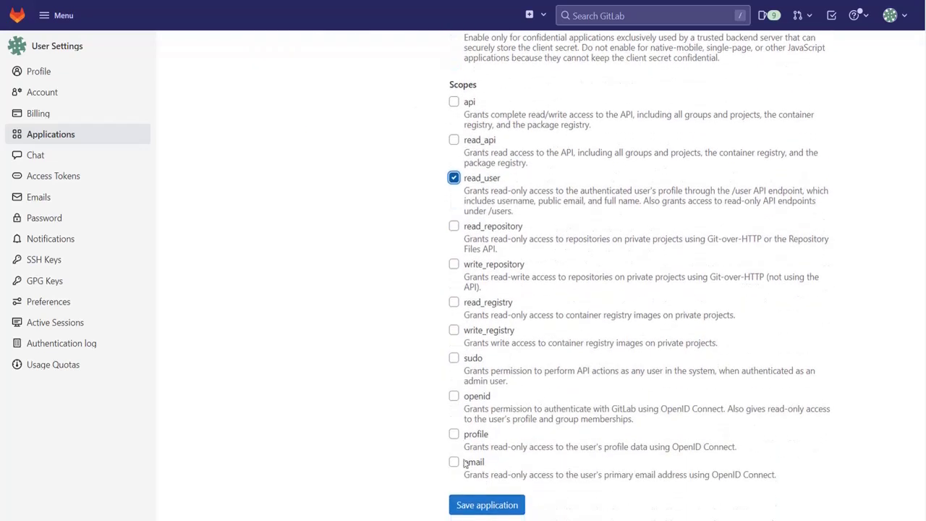
{"action": "left_click", "coordinate": [474, 502]}
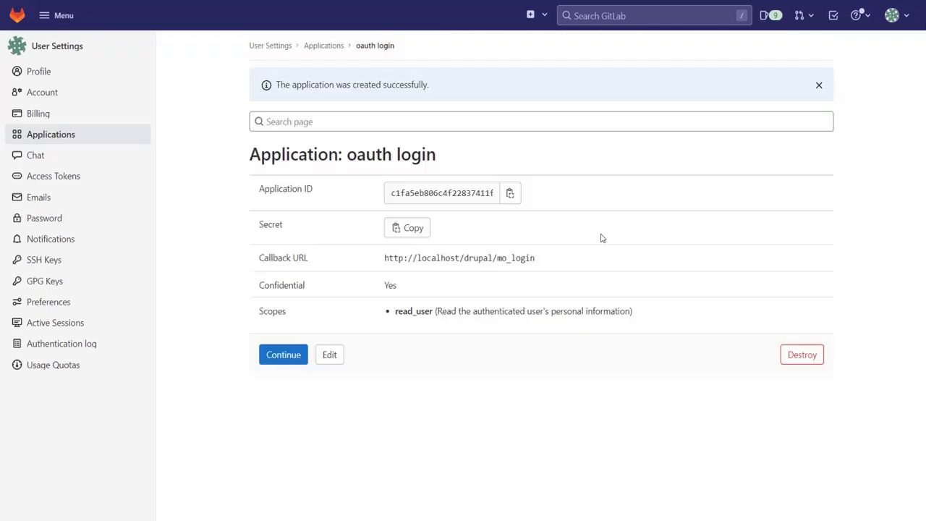
- Copy GitLab's Application ID and Secret into Drupal's Client ID and Client Secret, then proceed to Step 3/3
{"action": "left_click", "coordinate": [511, 194]}
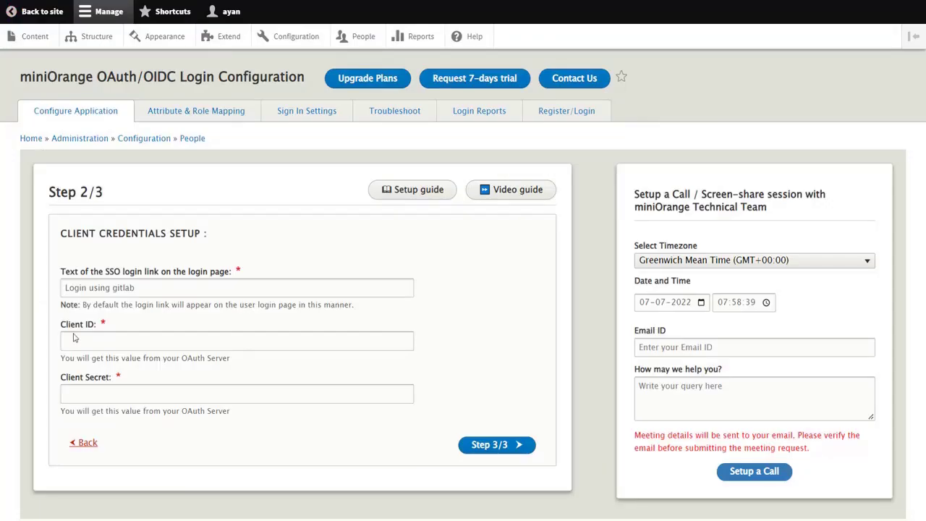
{"action": "left_click", "coordinate": [78, 342]}
{"action": "key", "text": "ctrl+v"}
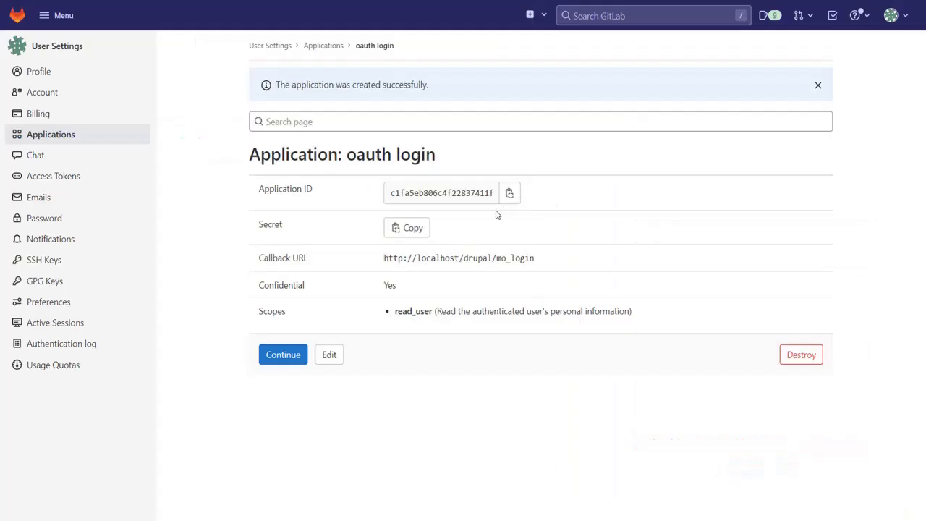
{"action": "left_click", "coordinate": [413, 229]}
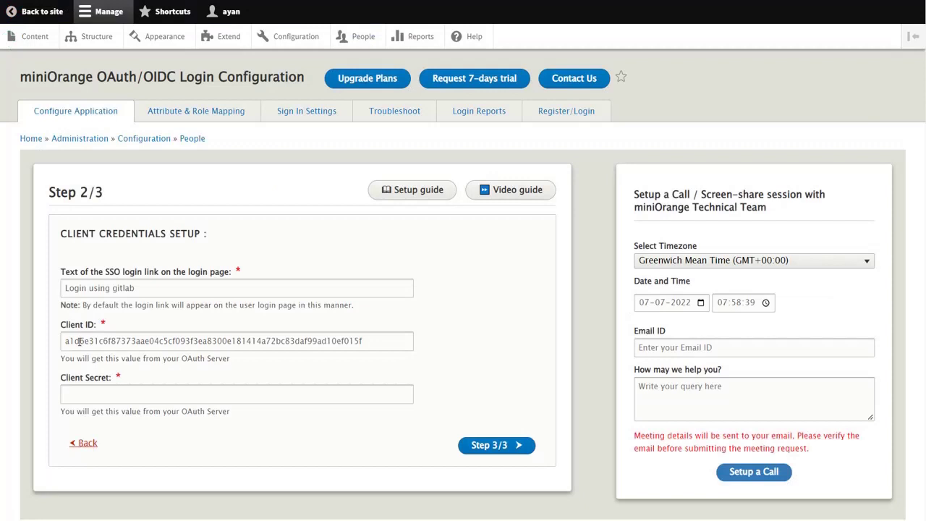
{"action": "left_click", "coordinate": [79, 392]}
{"action": "key", "text": "ctrl+v"}
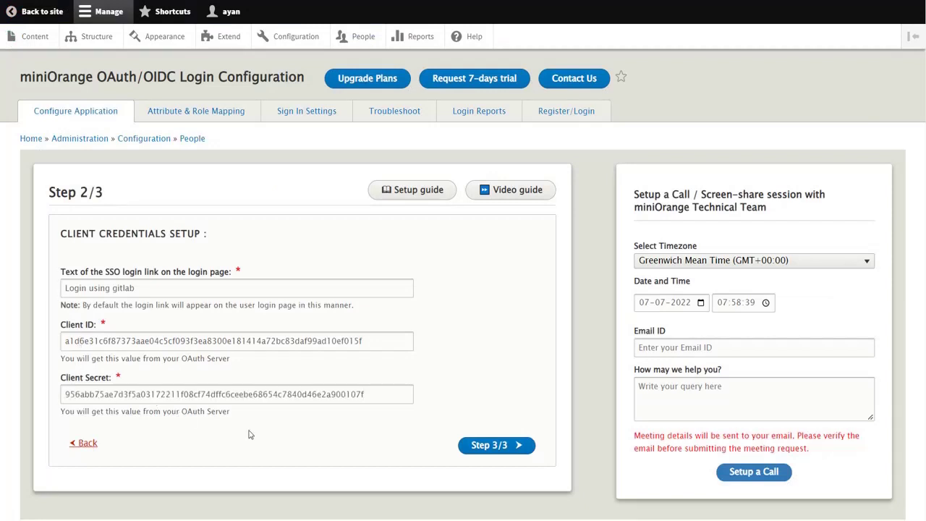
{"action": "left_click", "coordinate": [481, 447]}
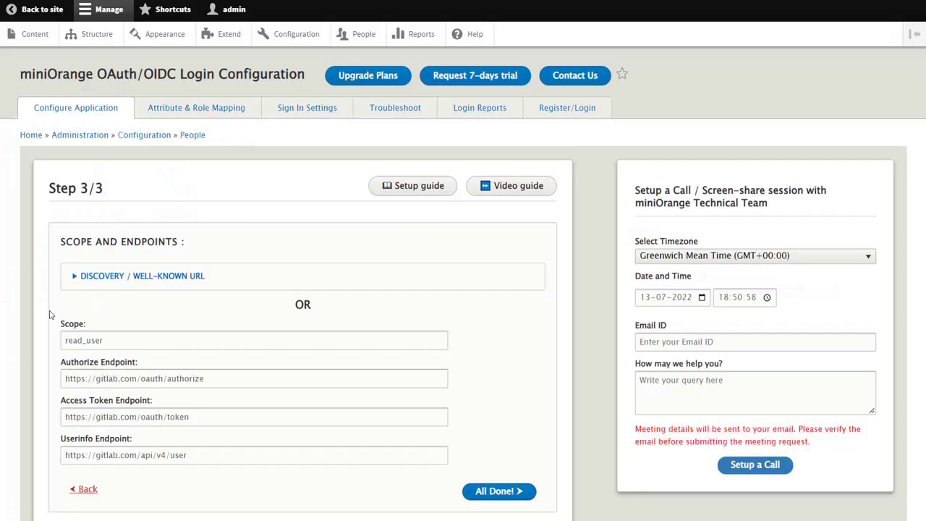
- Enter GitLab's openid-configuration URL as the Discovery / Well-Known URL and finish with All Done!
{"action": "left_click", "coordinate": [82, 281]}
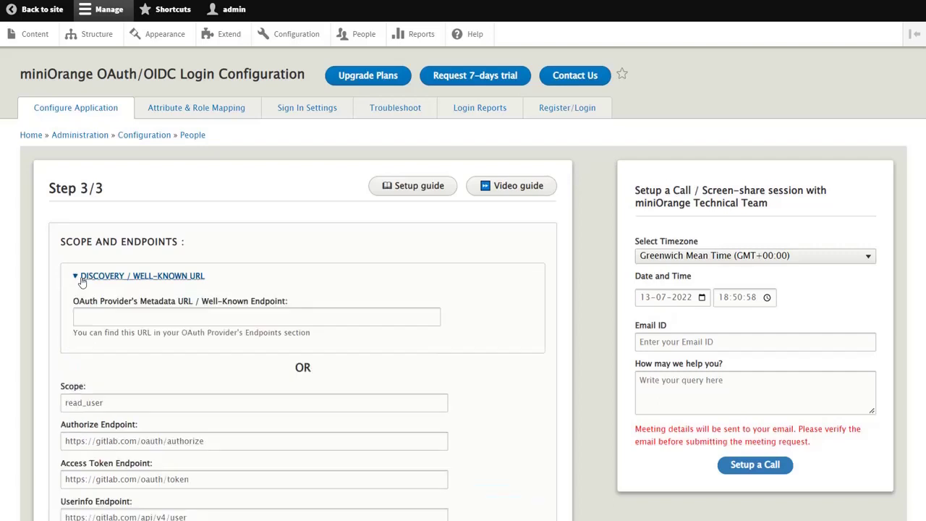
{"action": "left_click", "coordinate": [89, 311]}
{"action": "key", "text": "ctrl+v"}
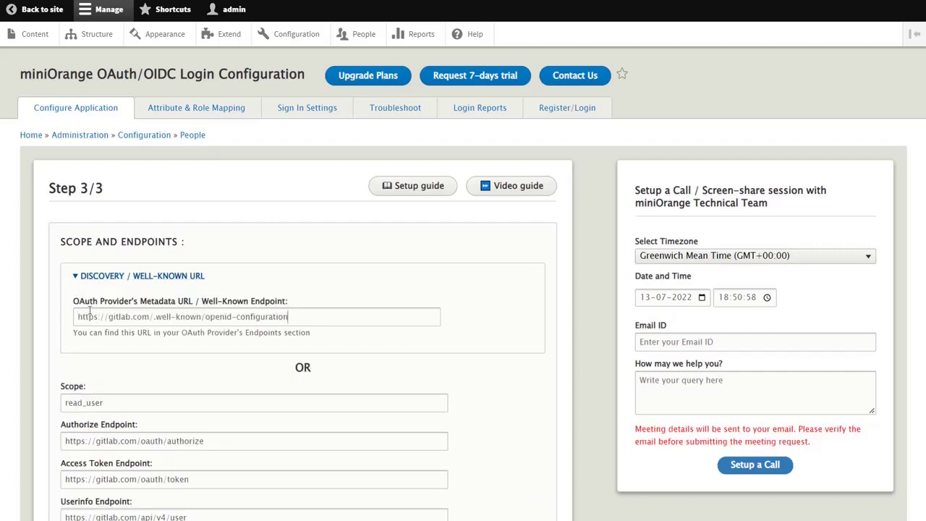
{"action": "scroll", "coordinate": [89, 310], "scroll_direction": "down", "scroll_amount": 1}
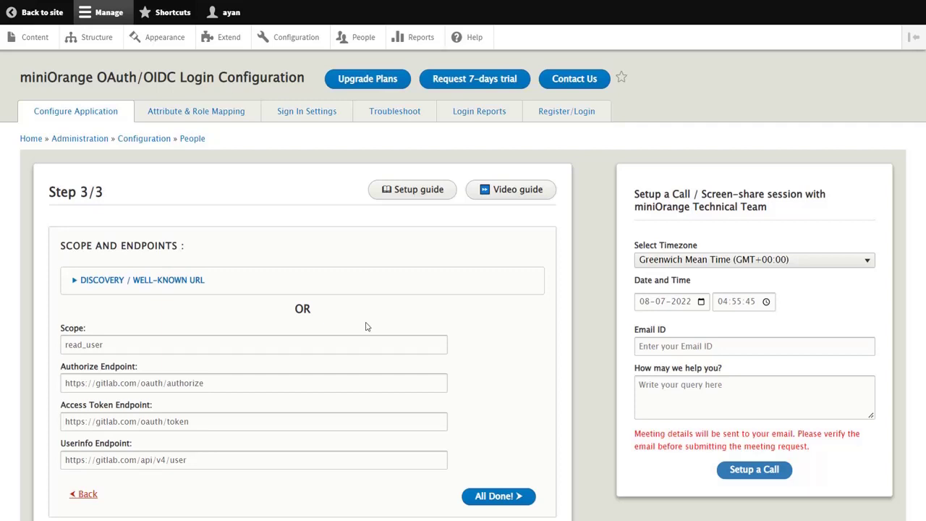
{"action": "left_click", "coordinate": [492, 496]}
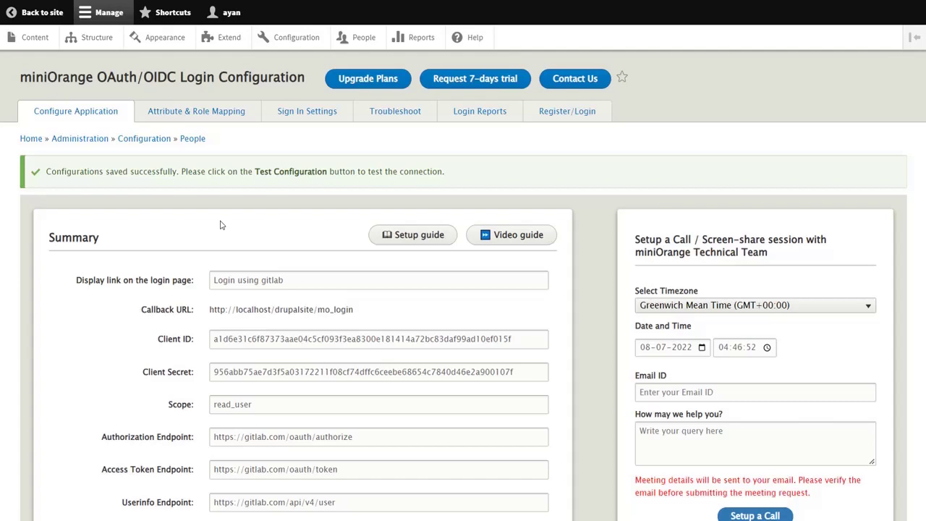
- Run Test Configuration against GitLab and map the Email Attribute to email
{"action": "scroll", "coordinate": [220, 225], "scroll_direction": "down", "scroll_amount": 5}
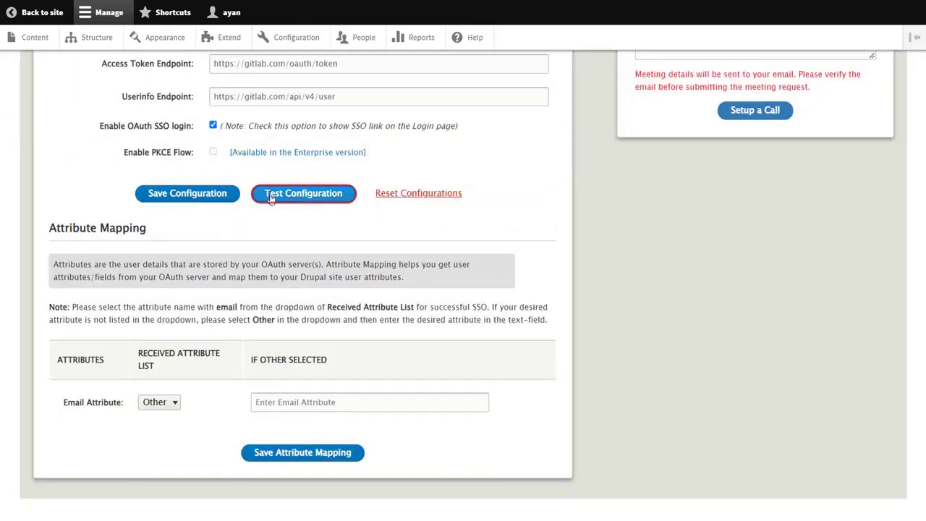
{"action": "left_click", "coordinate": [271, 198]}
{"action": "scroll", "coordinate": [232, 268], "scroll_direction": "down", "scroll_amount": 1}
{"action": "scroll", "coordinate": [232, 268], "scroll_direction": "down", "scroll_amount": 15}
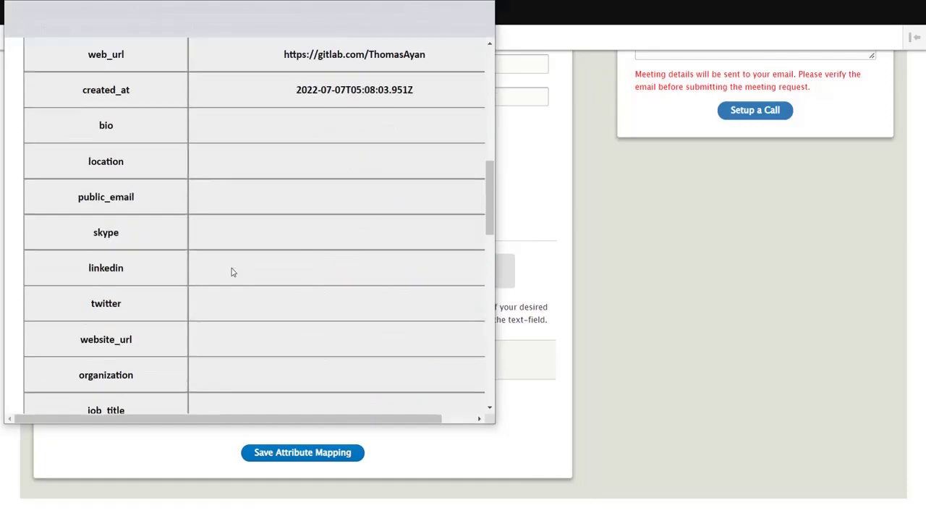
{"action": "scroll", "coordinate": [232, 272], "scroll_direction": "up", "scroll_amount": 7}
{"action": "scroll", "coordinate": [232, 272], "scroll_direction": "up", "scroll_amount": 8}
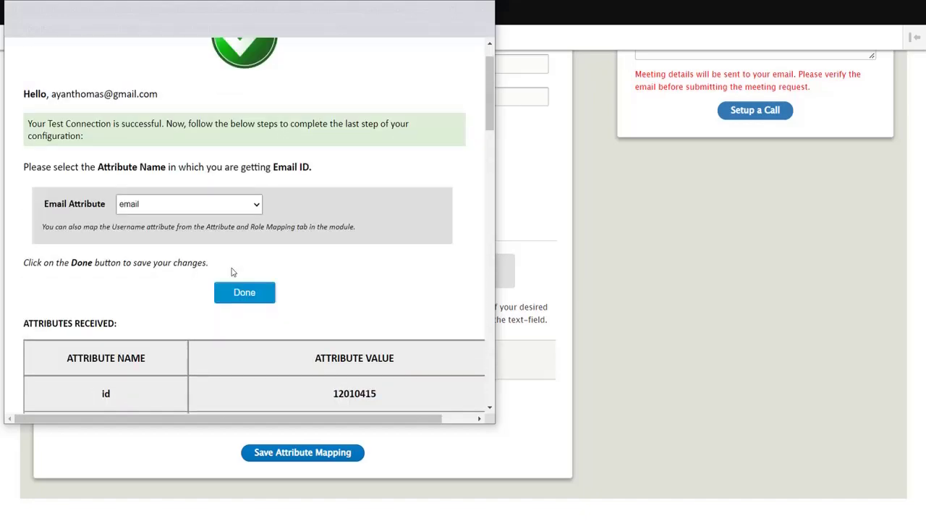
{"action": "left_click", "coordinate": [220, 253]}
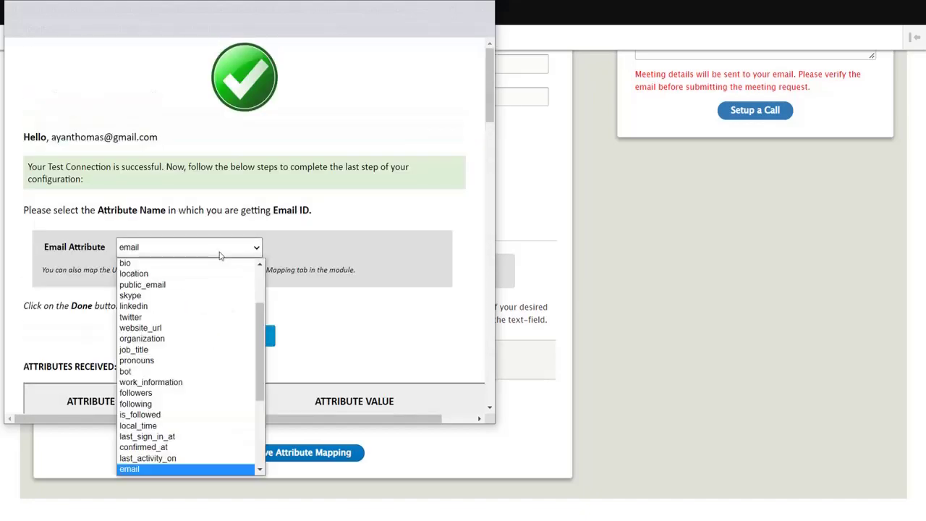
{"action": "left_click", "coordinate": [207, 468]}
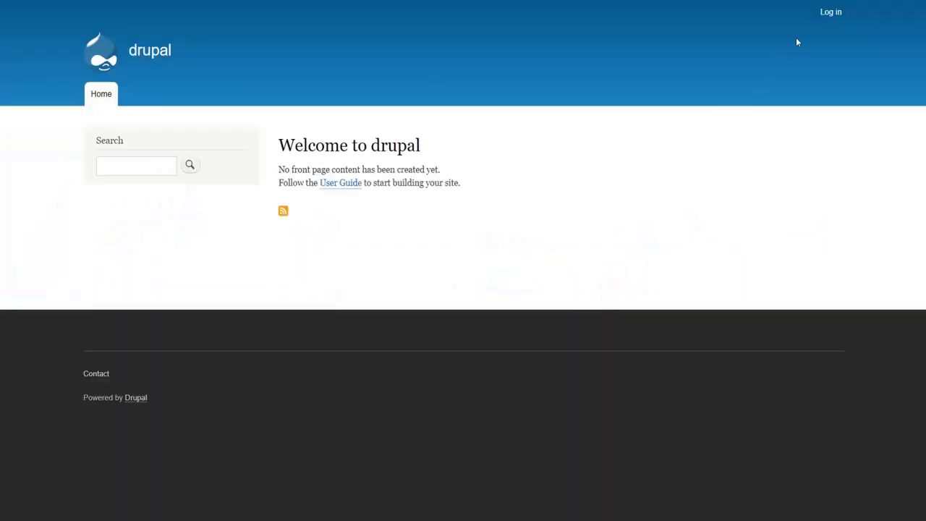
- Log in to Drupal through 'Login using gitlab' with the GitLab account e-mail and password
{"action": "left_click", "coordinate": [829, 13]}
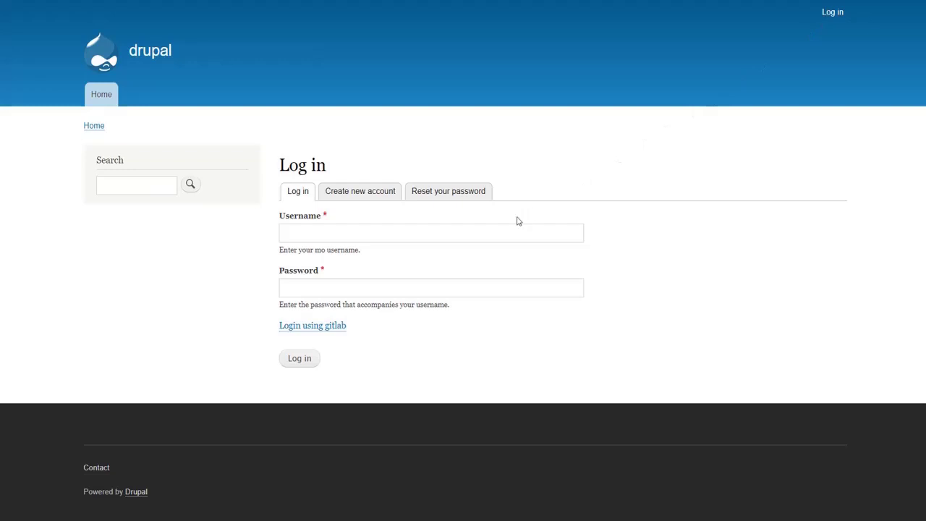
{"action": "left_click", "coordinate": [340, 329]}
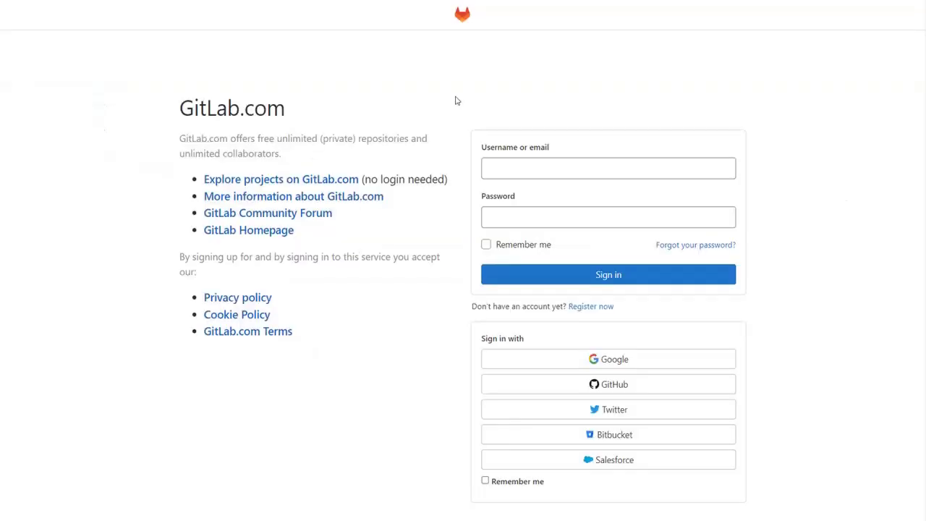
{"action": "left_click", "coordinate": [490, 168]}
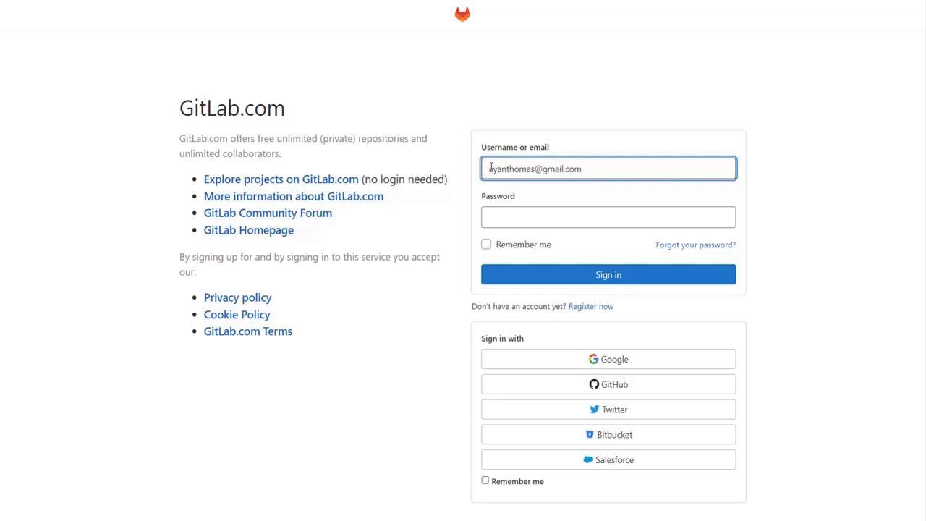
{"action": "left_click", "coordinate": [489, 216]}
{"action": "type", "text": "•••••••••••"}
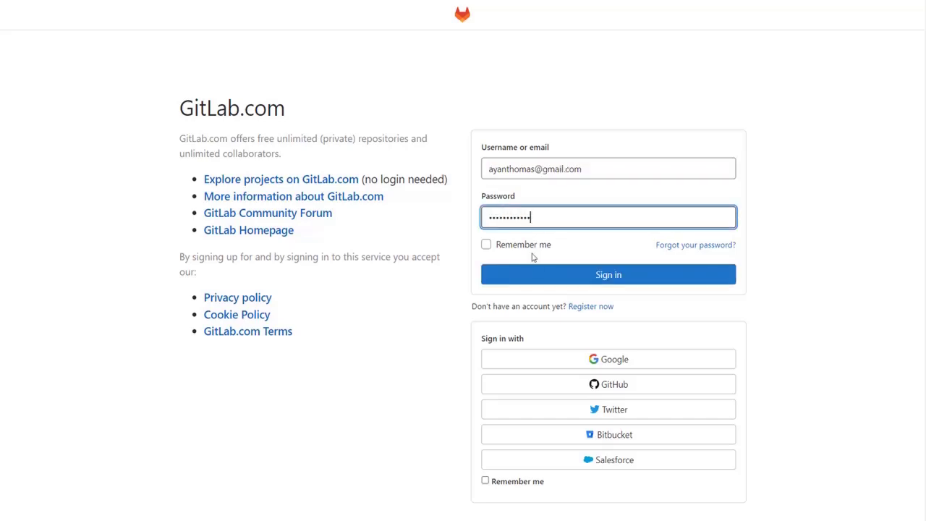
{"action": "left_click", "coordinate": [539, 271]}
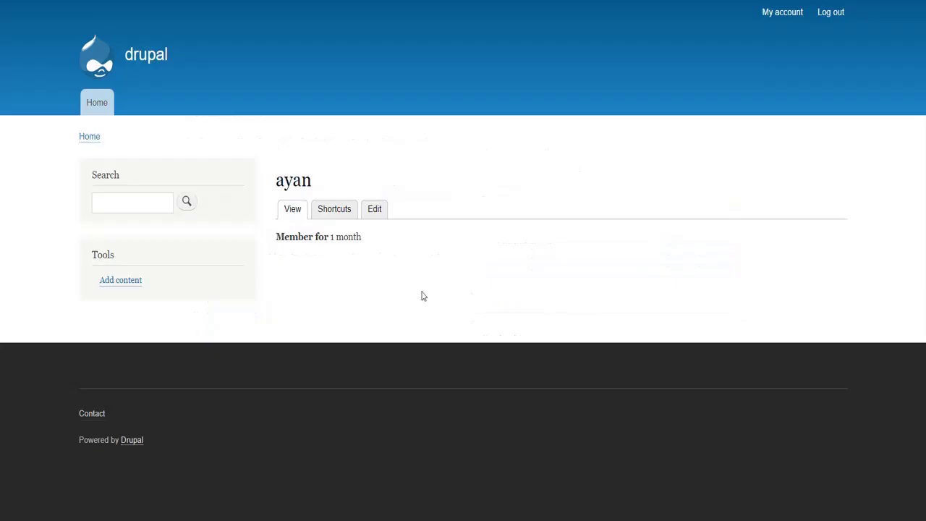